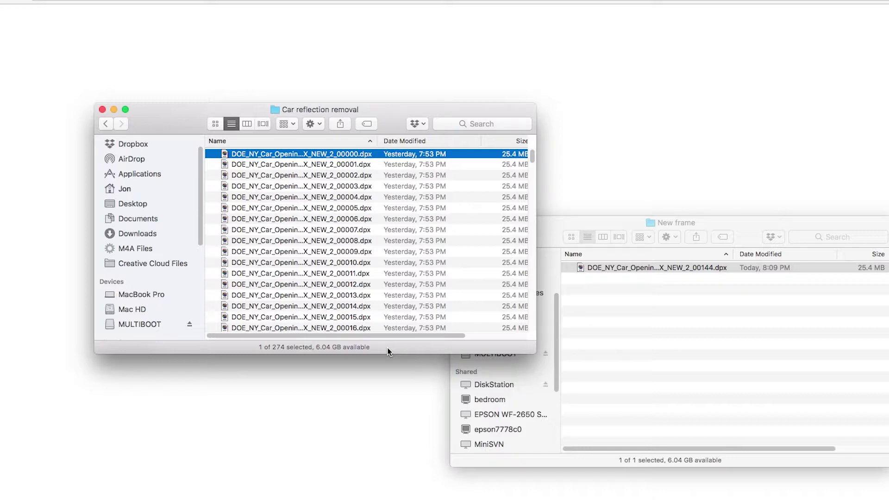
Bring the New frame Finder window to the front
{"action": "left_click", "coordinate": [743, 229]}
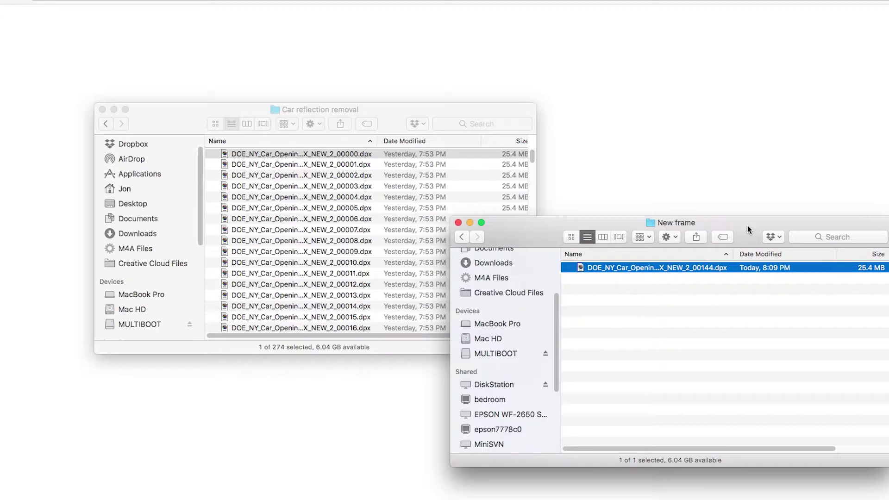
Select every DPX frame in Car reflection removal and drop them into Batch Renamer's list
{"action": "left_click", "coordinate": [391, 114]}
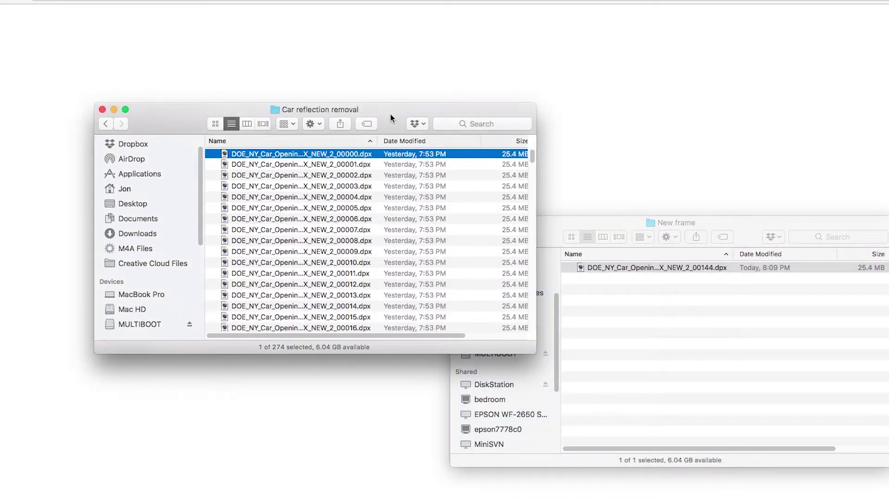
{"action": "key", "text": "super+a"}
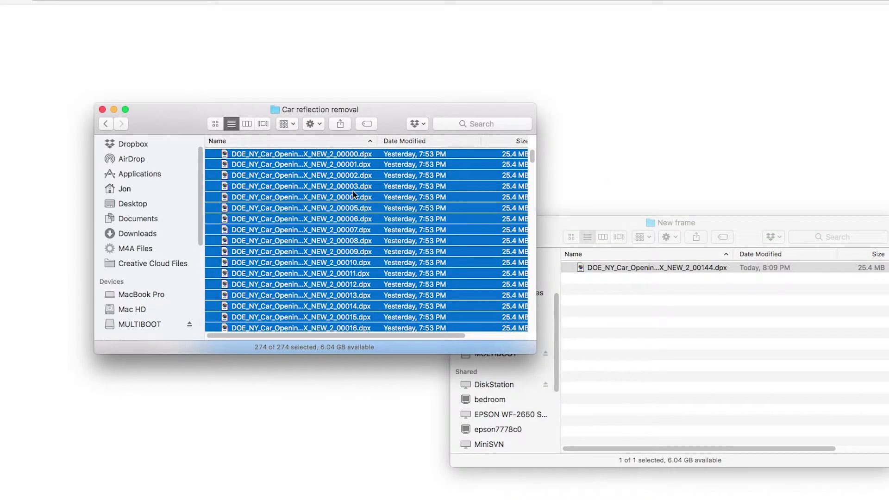
{"action": "left_click_drag", "start_coordinate": [317, 157], "coordinate": [378, 212]}
{"action": "key", "text": "super+Tab"}
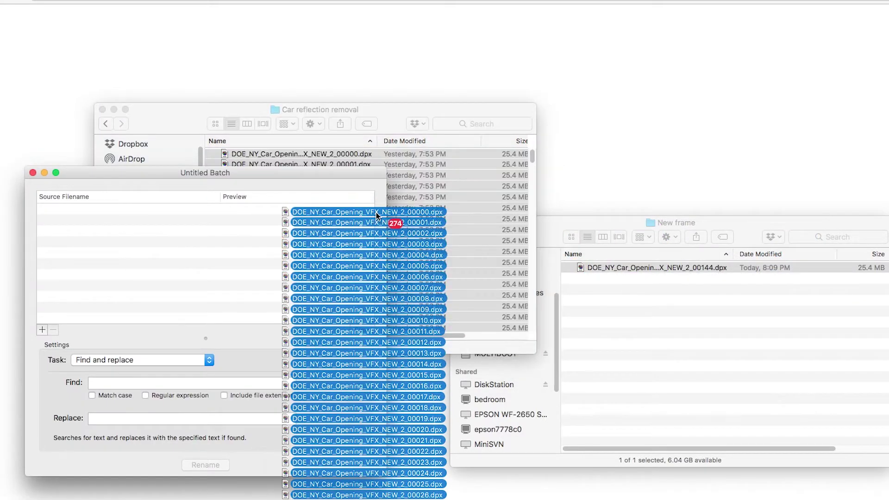
{"action": "left_click_drag", "start_coordinate": [379, 220], "coordinate": [186, 218]}
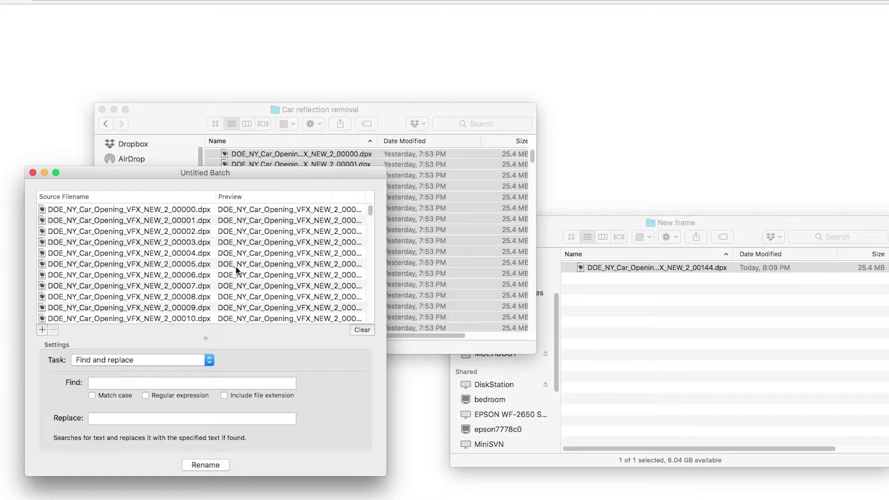
{"action": "scroll", "coordinate": [235, 267], "scroll_direction": "down", "scroll_amount": 5}
{"action": "scroll", "coordinate": [235, 267], "scroll_direction": "down", "scroll_amount": 5}
{"action": "scroll", "coordinate": [236, 267], "scroll_direction": "down", "scroll_amount": 3}
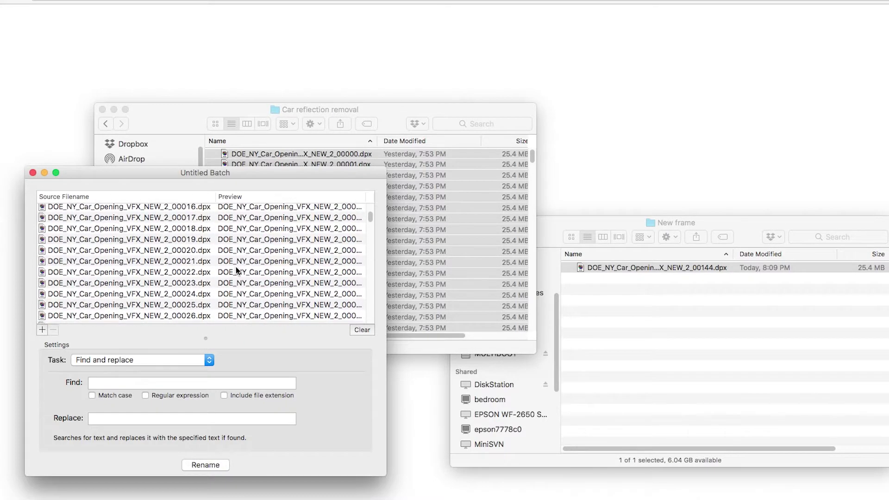
{"action": "scroll", "coordinate": [236, 267], "scroll_direction": "down", "scroll_amount": 3}
{"action": "scroll", "coordinate": [235, 267], "scroll_direction": "down", "scroll_amount": 4}
{"action": "scroll", "coordinate": [235, 267], "scroll_direction": "down", "scroll_amount": 3}
{"action": "scroll", "coordinate": [236, 267], "scroll_direction": "down", "scroll_amount": 3}
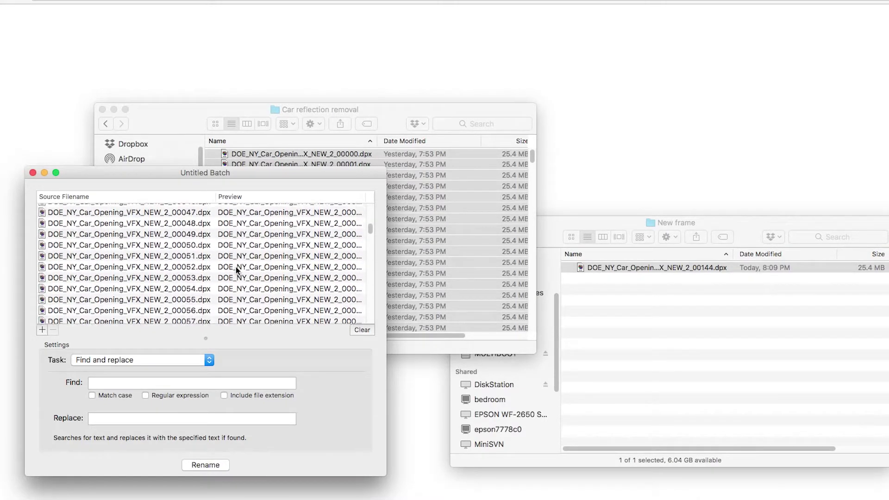
{"action": "scroll", "coordinate": [235, 266], "scroll_direction": "down", "scroll_amount": 4}
{"action": "scroll", "coordinate": [236, 267], "scroll_direction": "down", "scroll_amount": 3}
{"action": "scroll", "coordinate": [236, 267], "scroll_direction": "down", "scroll_amount": 3}
{"action": "scroll", "coordinate": [235, 267], "scroll_direction": "down", "scroll_amount": 3}
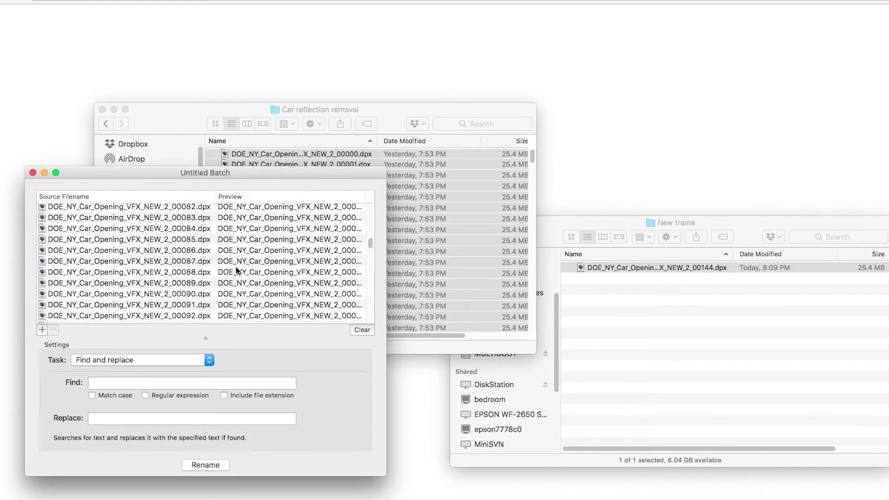
{"action": "scroll", "coordinate": [235, 266], "scroll_direction": "down", "scroll_amount": 3}
{"action": "scroll", "coordinate": [236, 267], "scroll_direction": "down", "scroll_amount": 3}
{"action": "scroll", "coordinate": [235, 267], "scroll_direction": "down", "scroll_amount": 3}
{"action": "scroll", "coordinate": [236, 266], "scroll_direction": "down", "scroll_amount": 3}
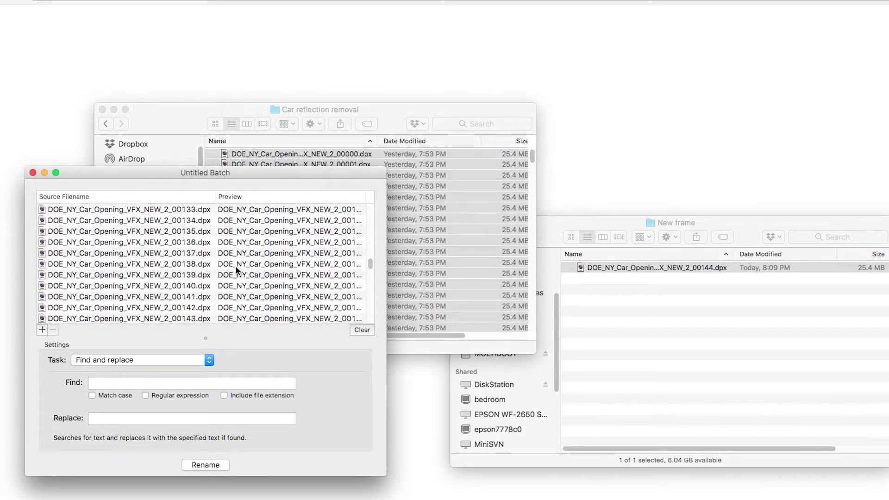
{"action": "scroll", "coordinate": [236, 267], "scroll_direction": "down", "scroll_amount": 3}
{"action": "scroll", "coordinate": [235, 267], "scroll_direction": "down", "scroll_amount": 3}
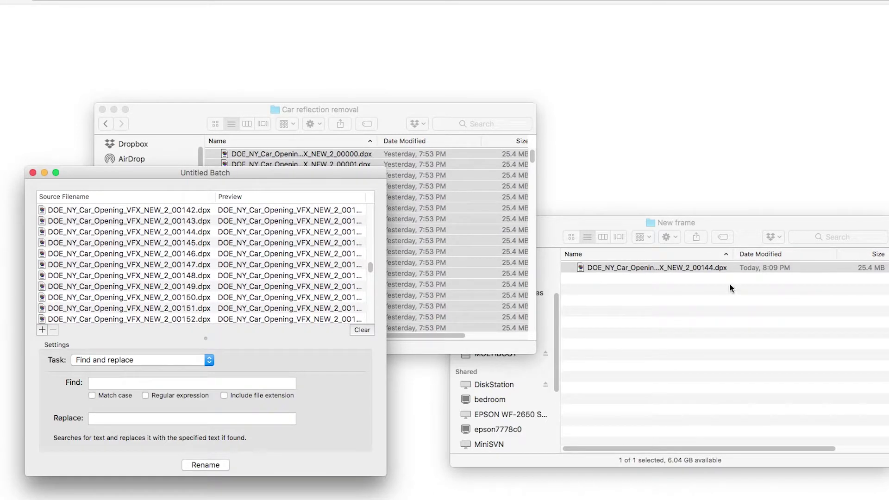
Add the copied 00144.dpx to the batch list next to the original 00144 entry
{"action": "left_click_drag", "start_coordinate": [701, 267], "coordinate": [208, 228]}
{"action": "left_click", "coordinate": [215, 232]}
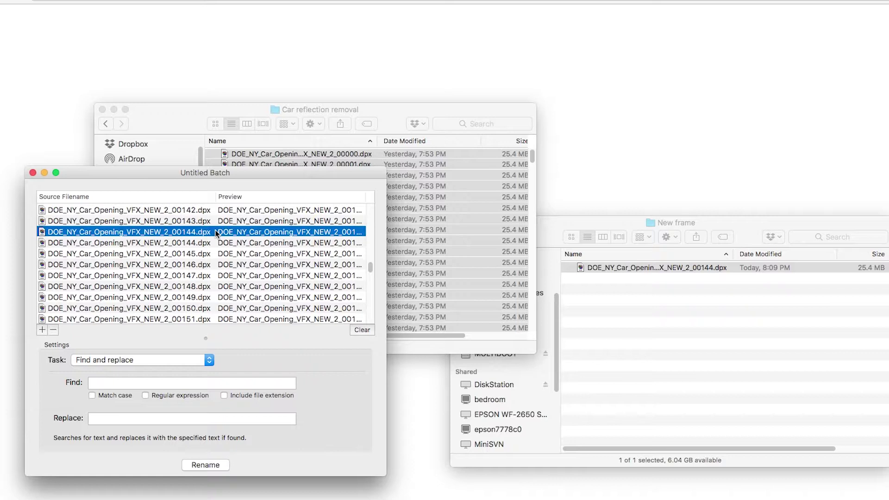
Set the task to Reorder frames with starting frame 0, widening the window to check previews
{"action": "left_click", "coordinate": [169, 361]}
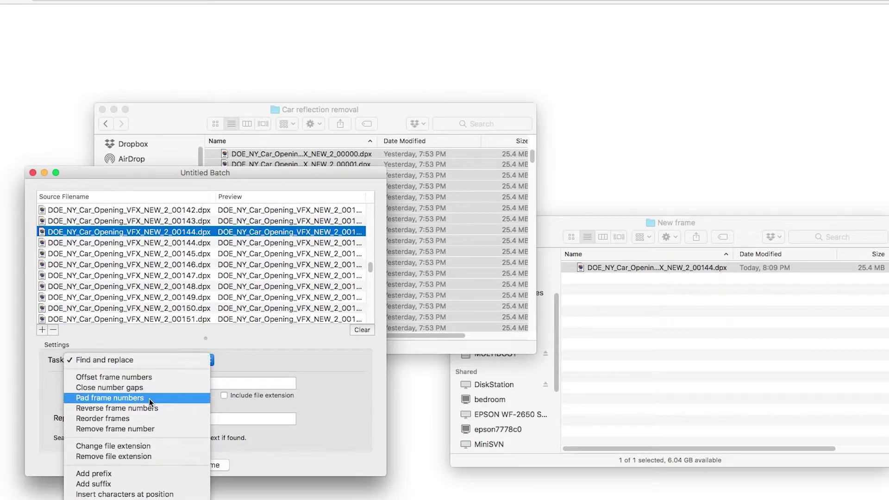
{"action": "left_click", "coordinate": [142, 419]}
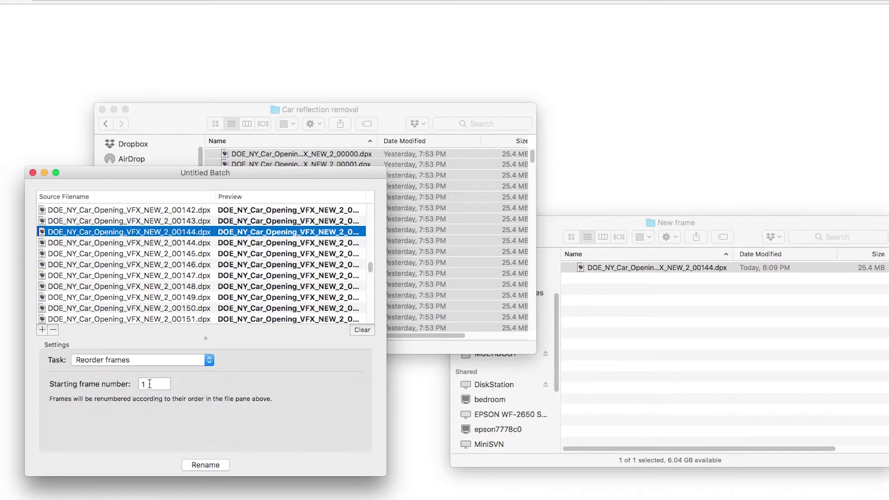
{"action": "left_click", "coordinate": [150, 384]}
{"action": "double_click", "coordinate": [150, 383]}
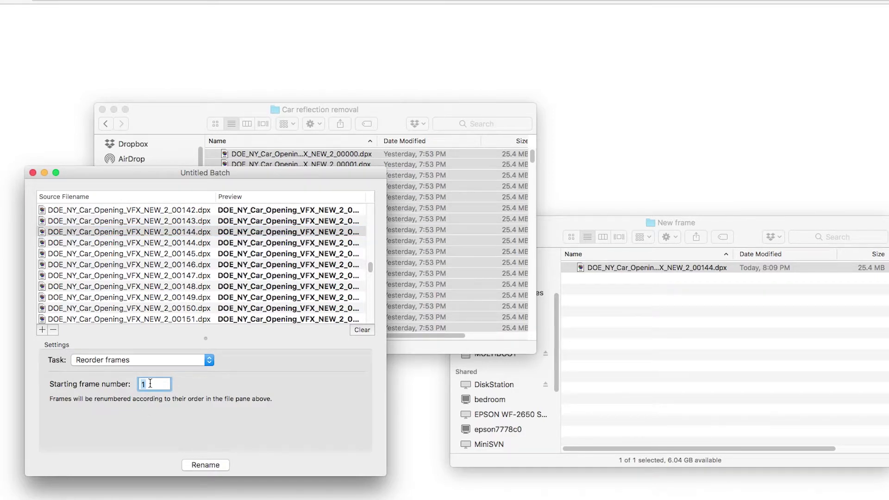
{"action": "type", "text": "0"}
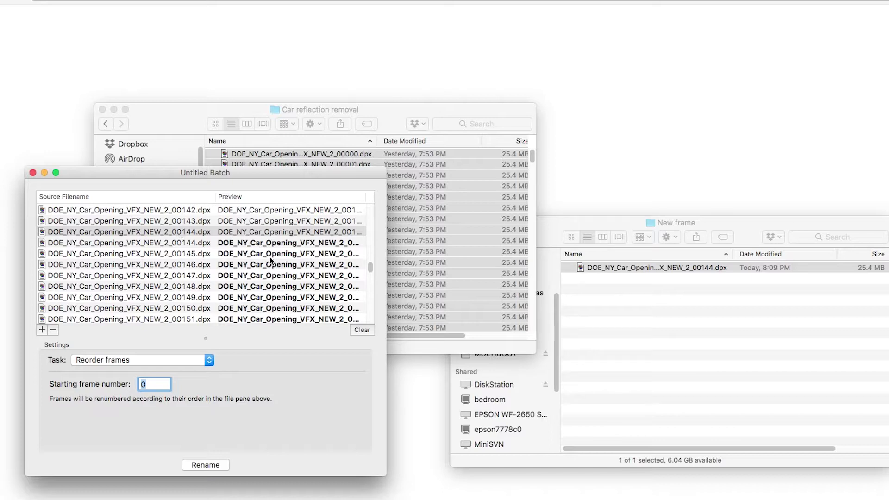
{"action": "scroll", "coordinate": [270, 258], "scroll_direction": "up", "scroll_amount": 4}
{"action": "scroll", "coordinate": [269, 257], "scroll_direction": "up", "scroll_amount": 2}
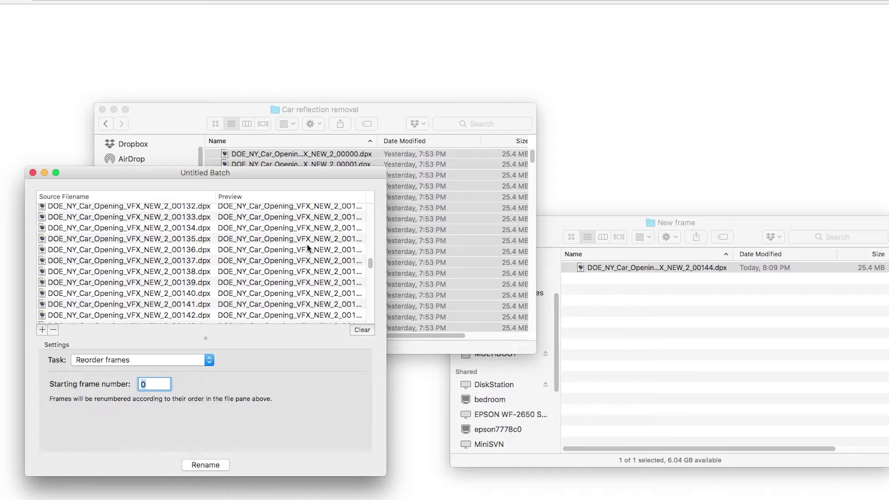
{"action": "scroll", "coordinate": [307, 243], "scroll_direction": "down", "scroll_amount": 5}
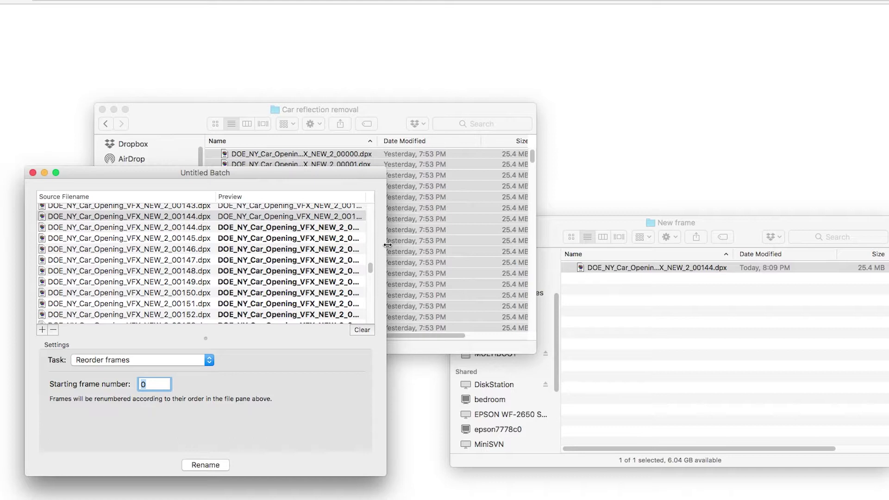
{"action": "left_click_drag", "start_coordinate": [387, 244], "coordinate": [469, 245]}
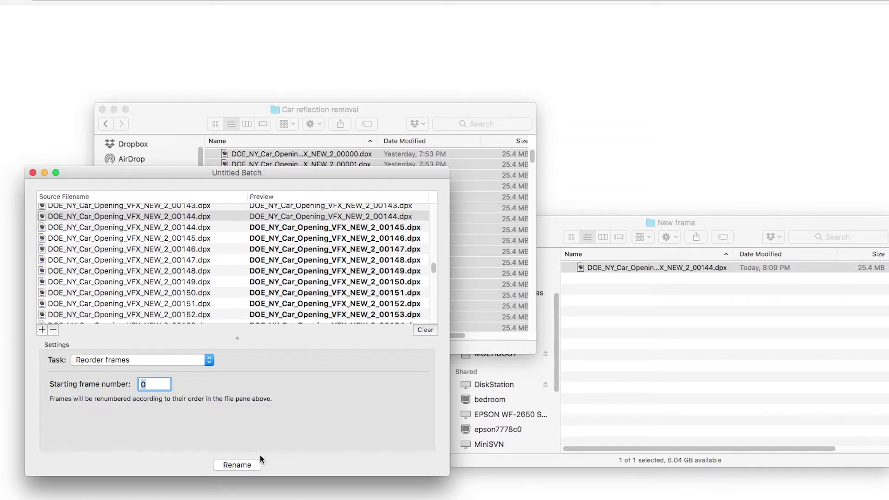
Rename the 130 files, confirming the rename and dismissing the completion alert
{"action": "left_click", "coordinate": [236, 468]}
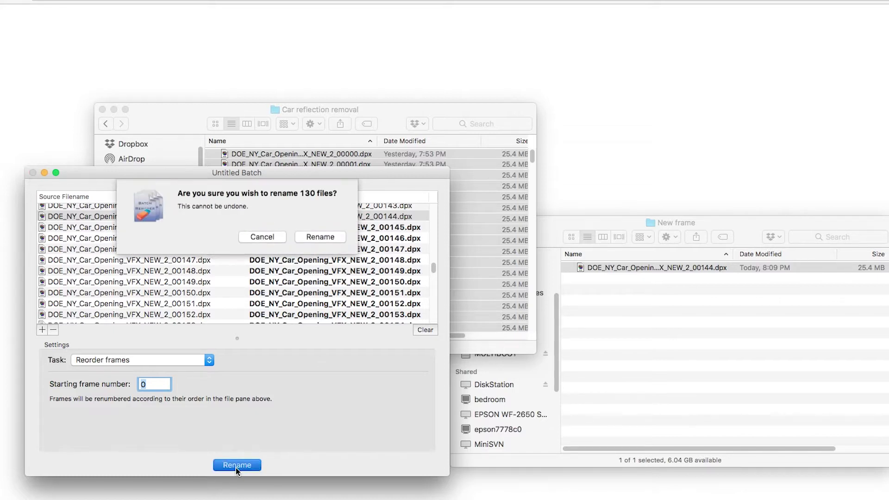
{"action": "left_click", "coordinate": [321, 239]}
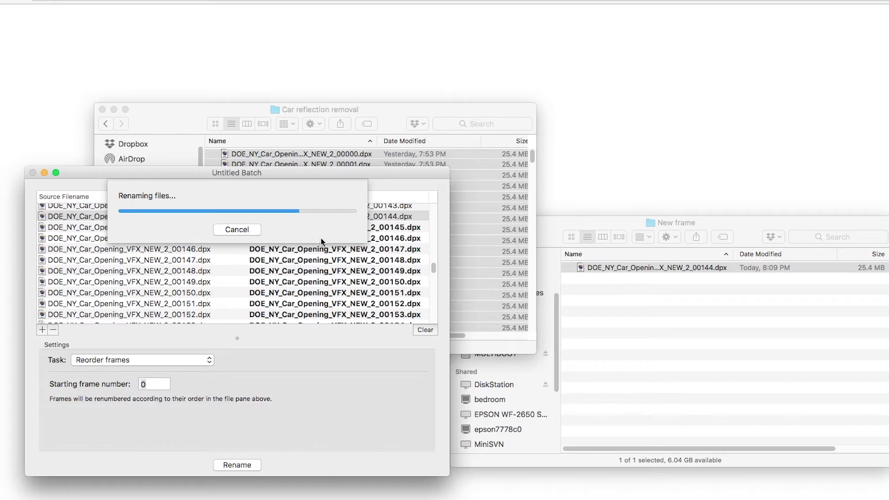
{"action": "left_click", "coordinate": [316, 237]}
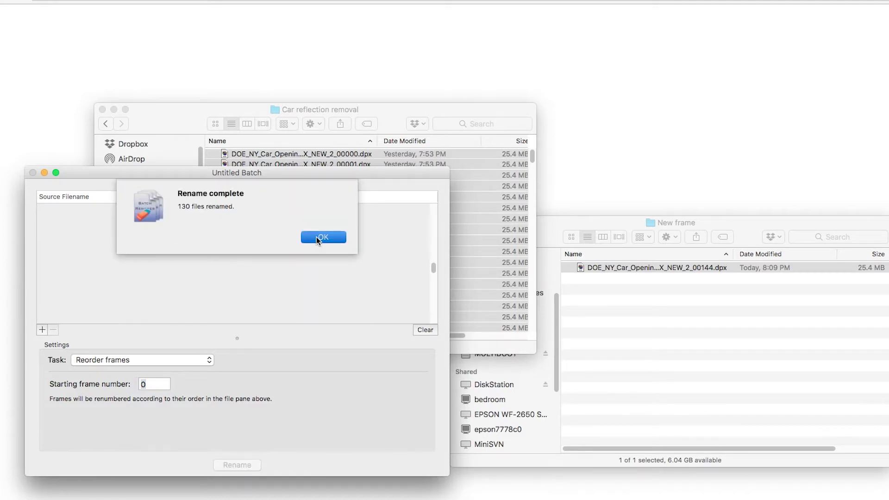